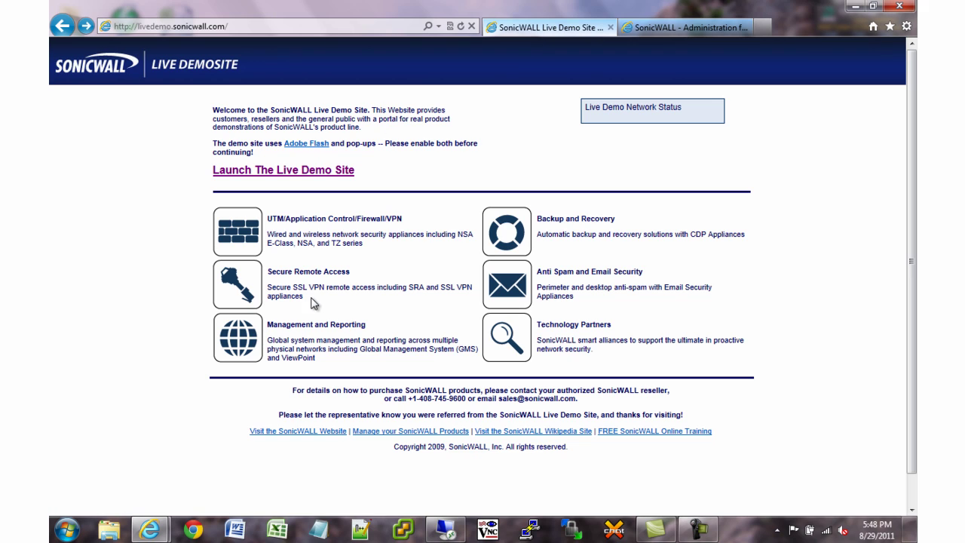
Step: Launch the SonicWALL live demo site and open the TZ 100 appliance demo
left_click(249, 165)
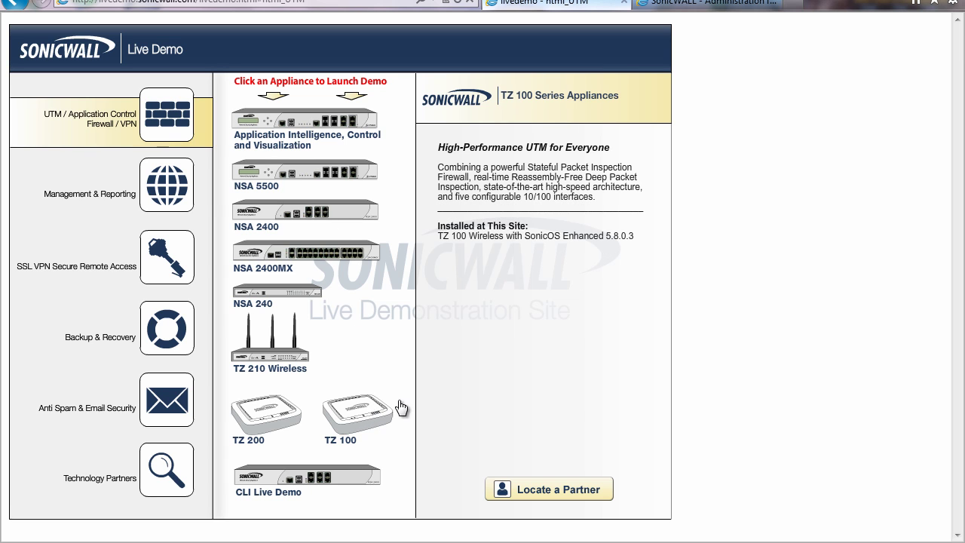
left_click(721, 4)
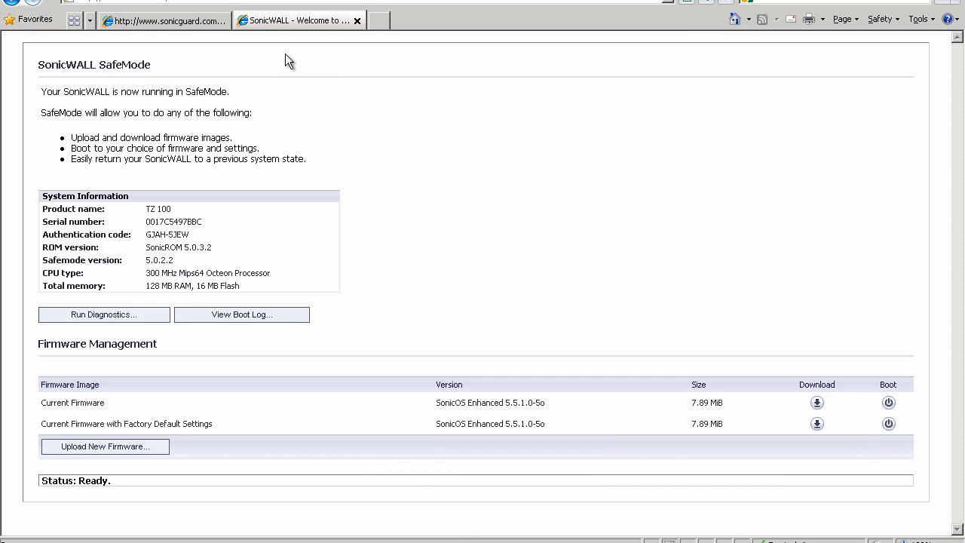
Step: View the TZ 100 rear-panel device picture on the sonicguard.com tab
left_click(167, 21)
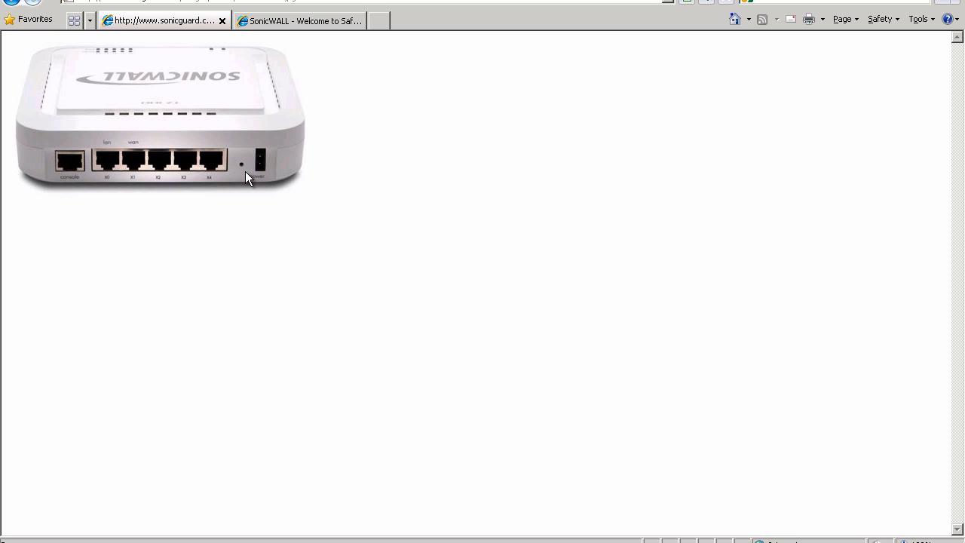
left_click(222, 21)
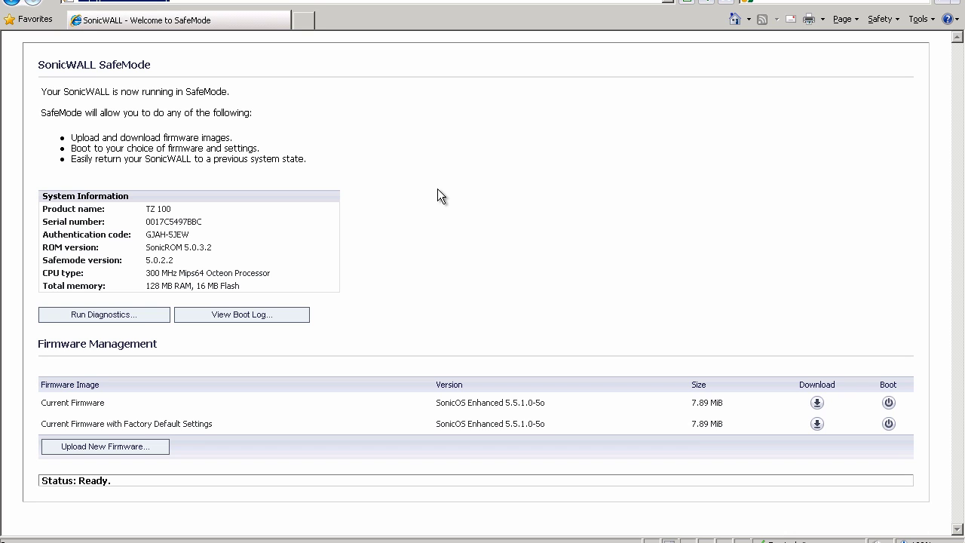
left_click_drag(318, 289, 31, 205)
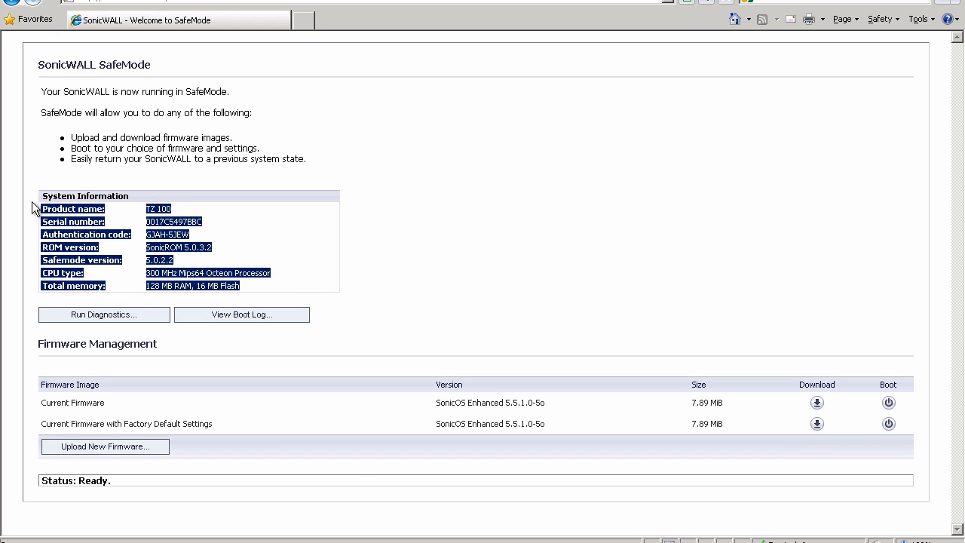
left_click(316, 274)
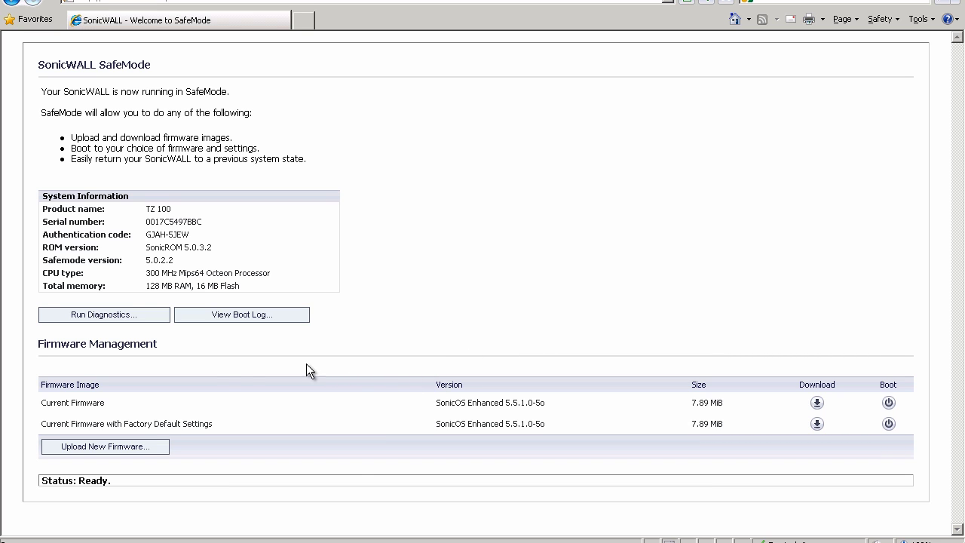
Step: Upload firmware file sw_tz-100__eng_5.6.0.11.sig from the Desktop to the appliance
left_click(96, 449)
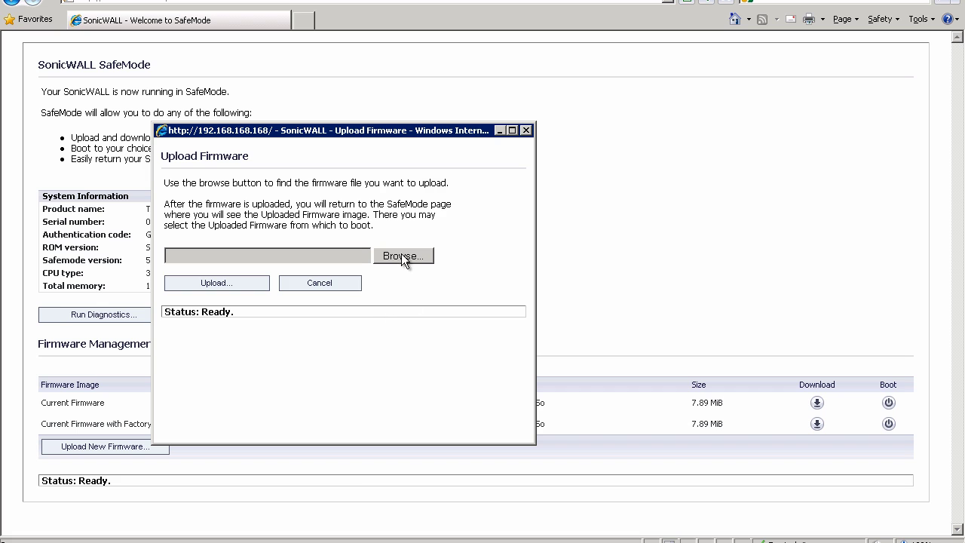
left_click(402, 257)
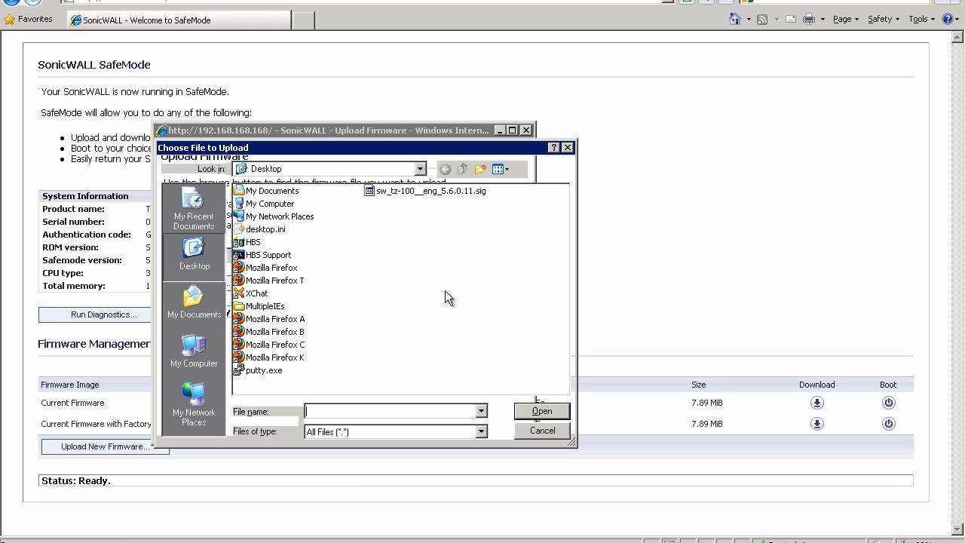
left_click(395, 192)
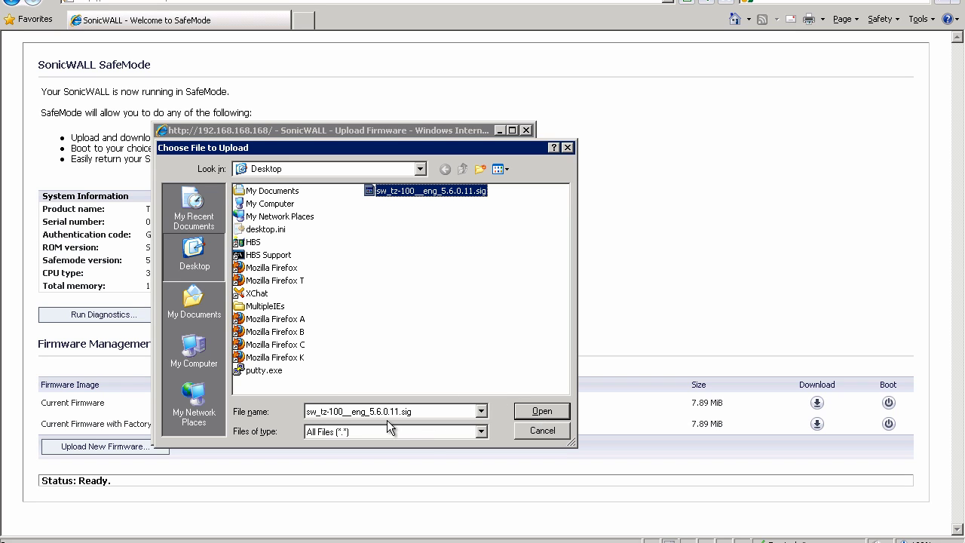
left_click(537, 411)
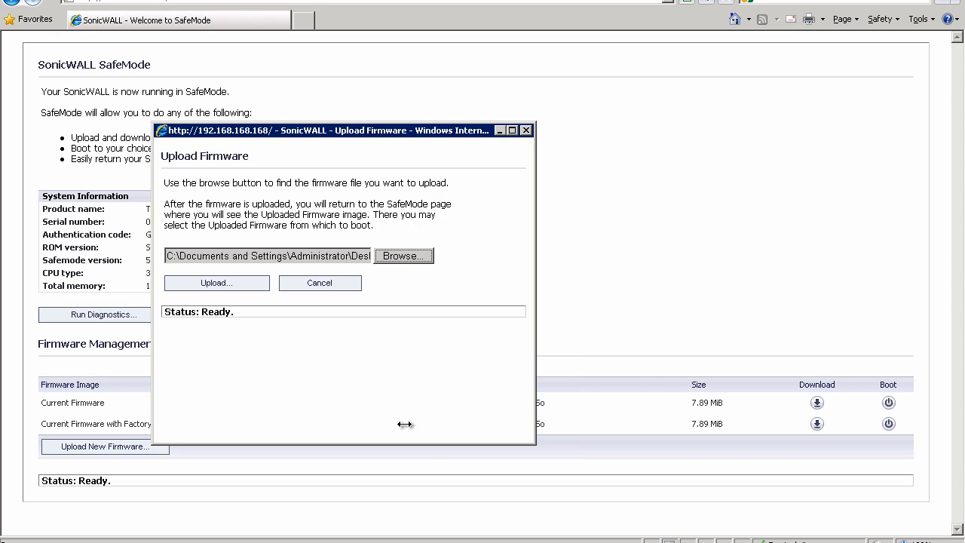
left_click(213, 286)
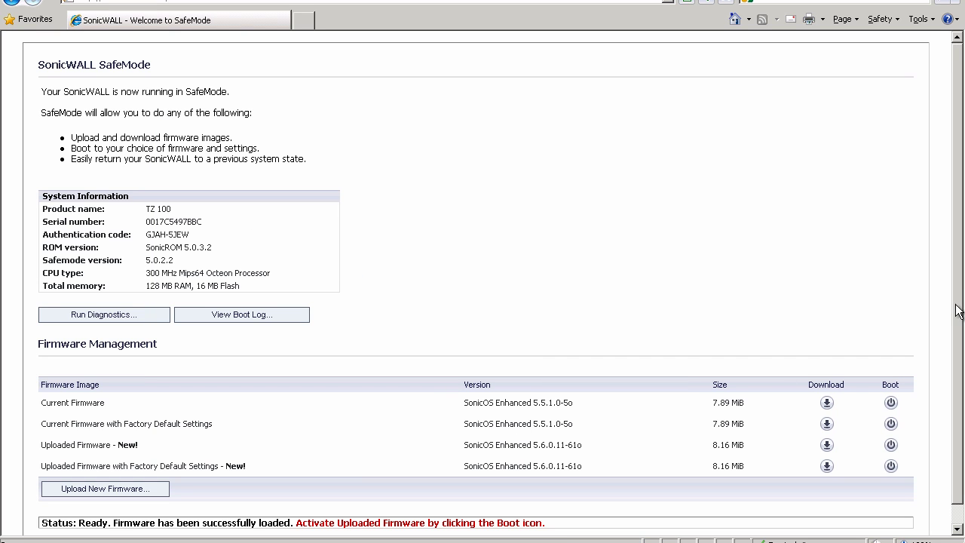
Step: Review the Current, Uploaded (New!) and Current with Factory Default Settings firmware rows
left_click_drag(959, 314, 959, 337)
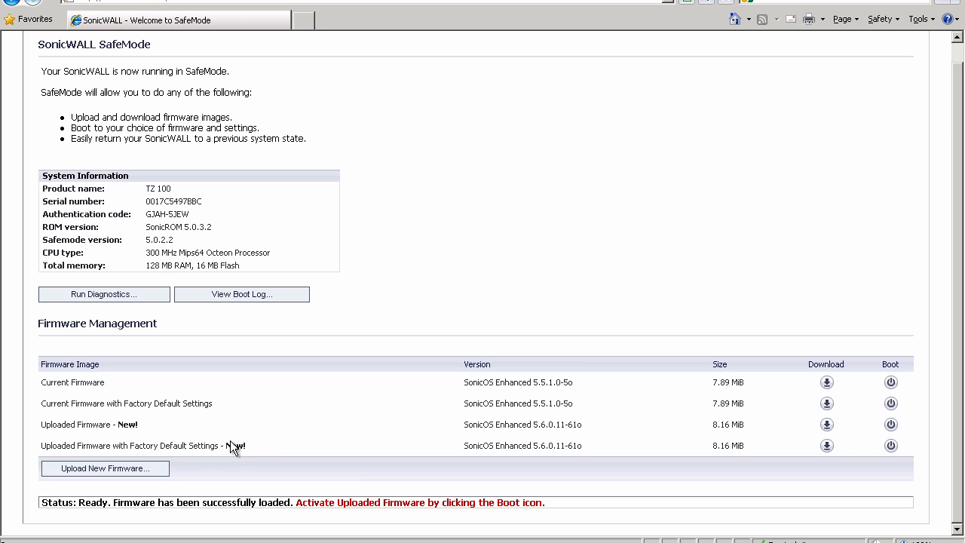
left_click_drag(41, 383, 109, 383)
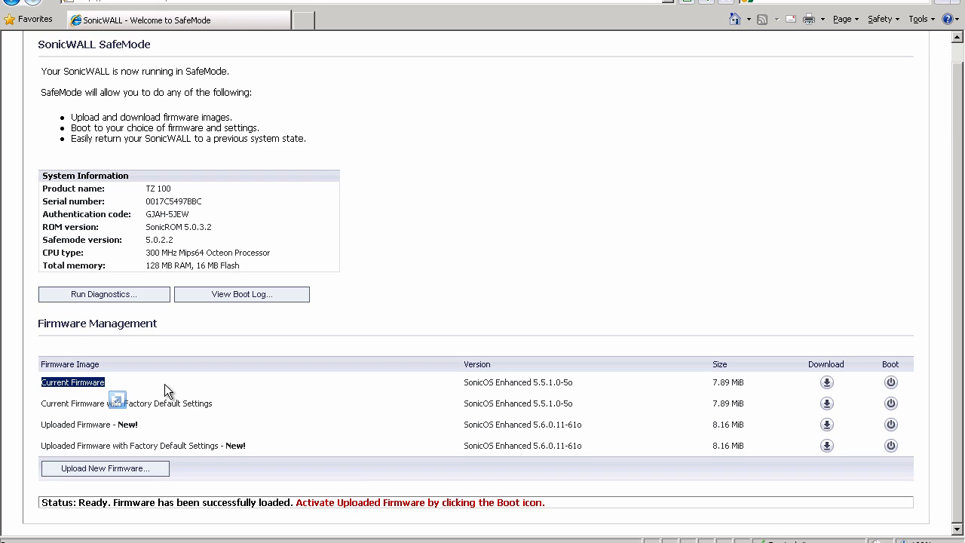
left_click_drag(42, 425, 143, 426)
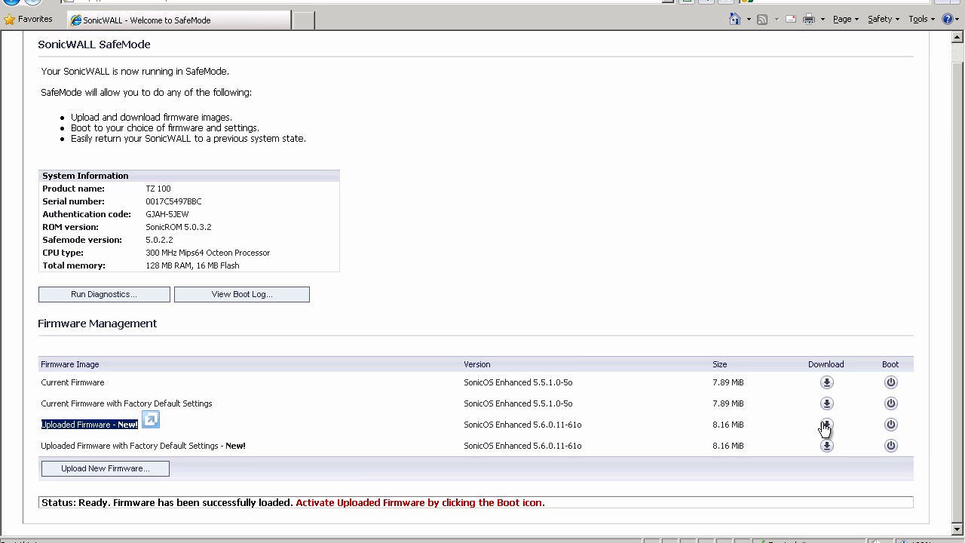
left_click(38, 424)
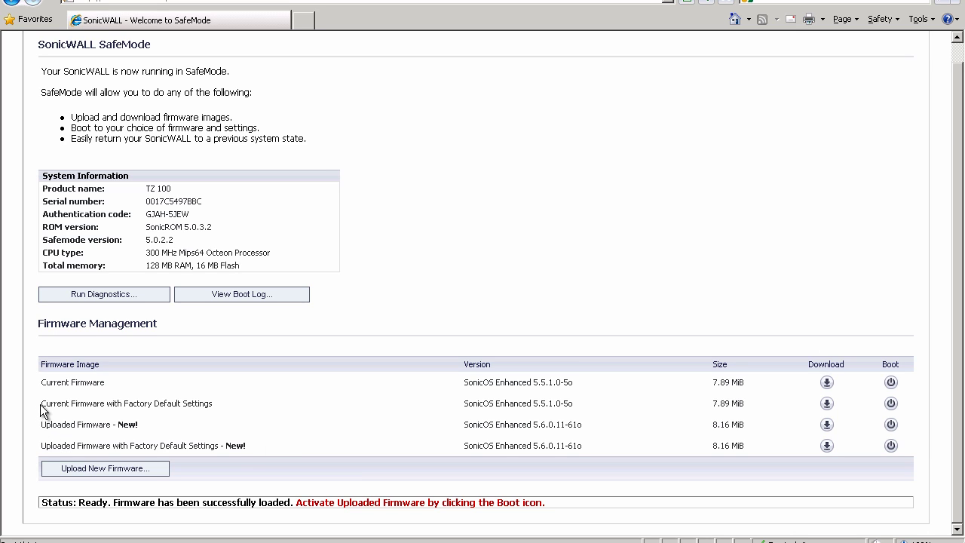
left_click_drag(41, 403, 212, 405)
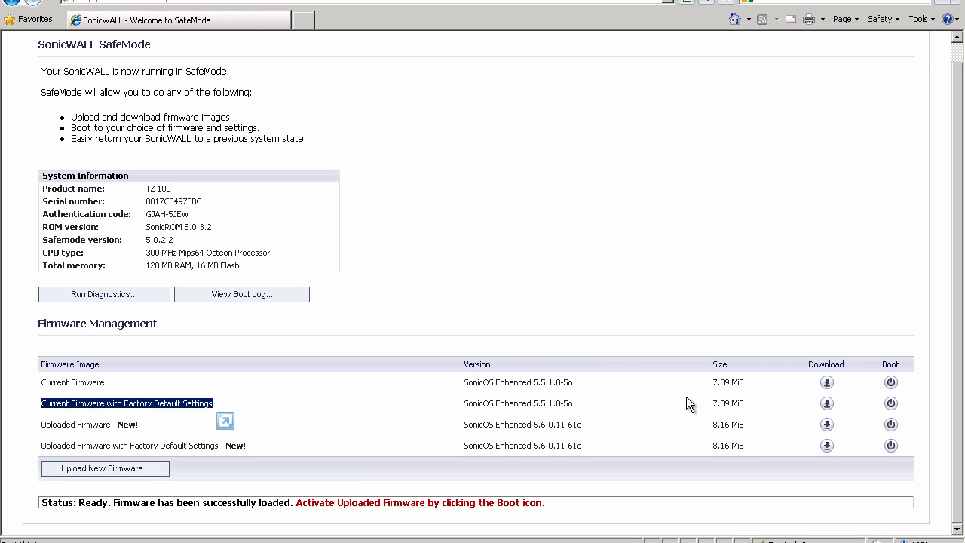
left_click(289, 413)
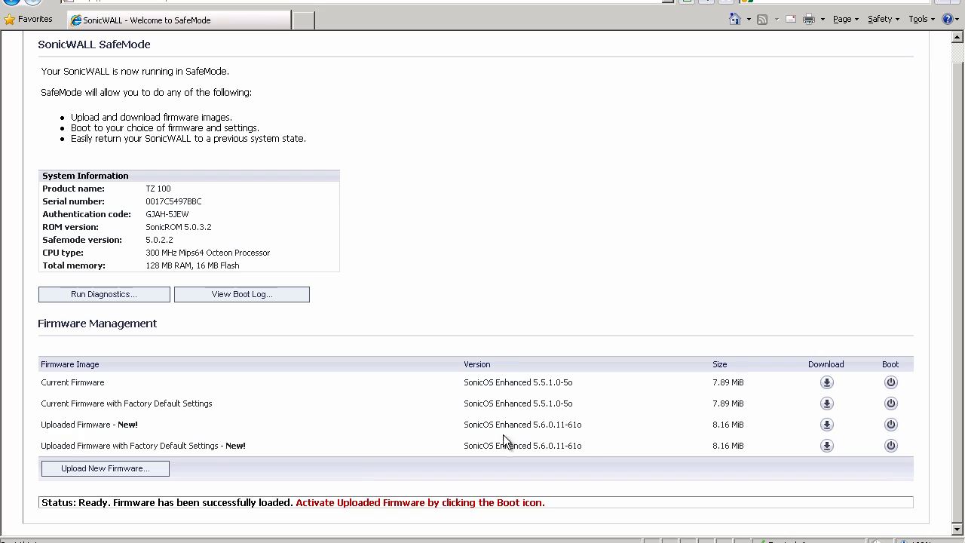
Step: Boot the uploaded 5.6.0.11 firmware with factory defaults and wait for the Setup Wizard page
left_click(890, 446)
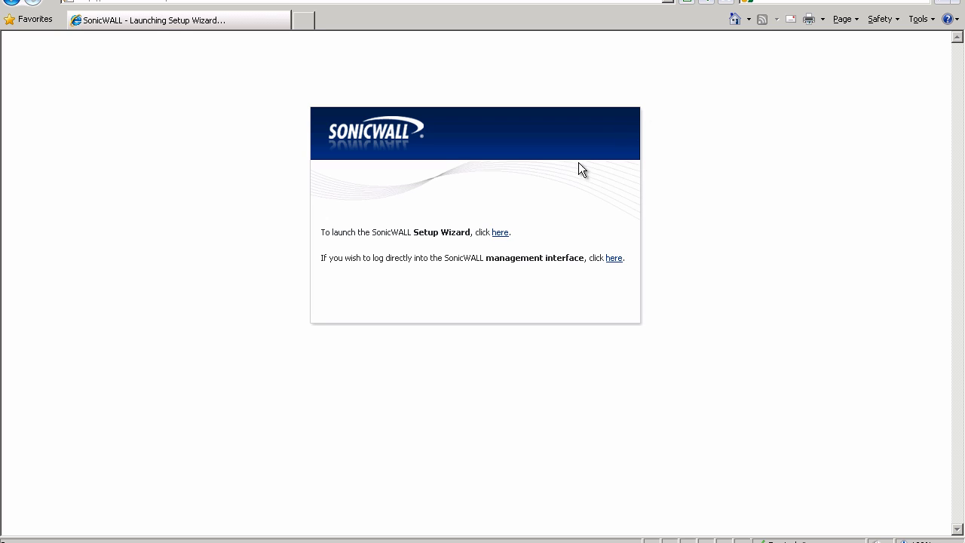
Step: Sign in to management with the admin credentials and check System Status shows 5.6.0.11-61o
left_click(614, 258)
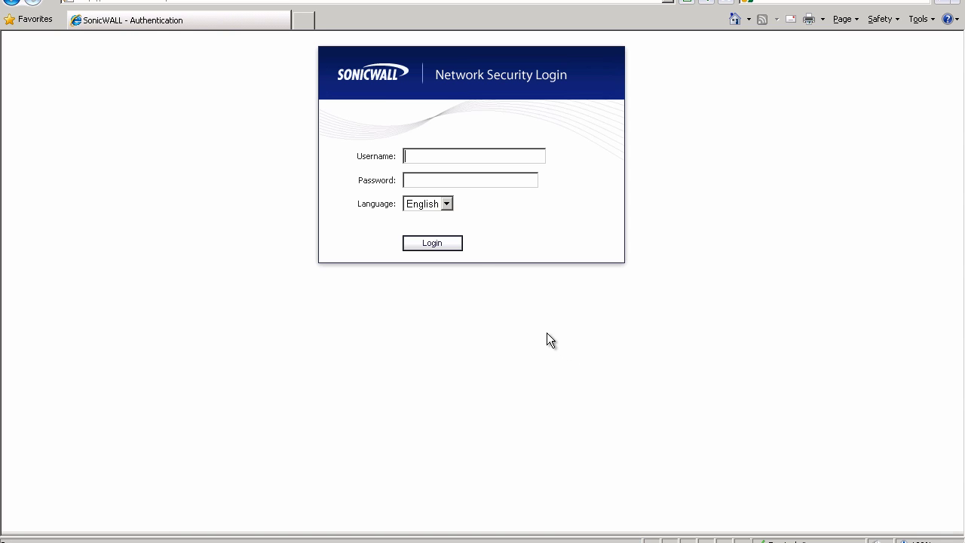
type("adminpassword")
key("Return")
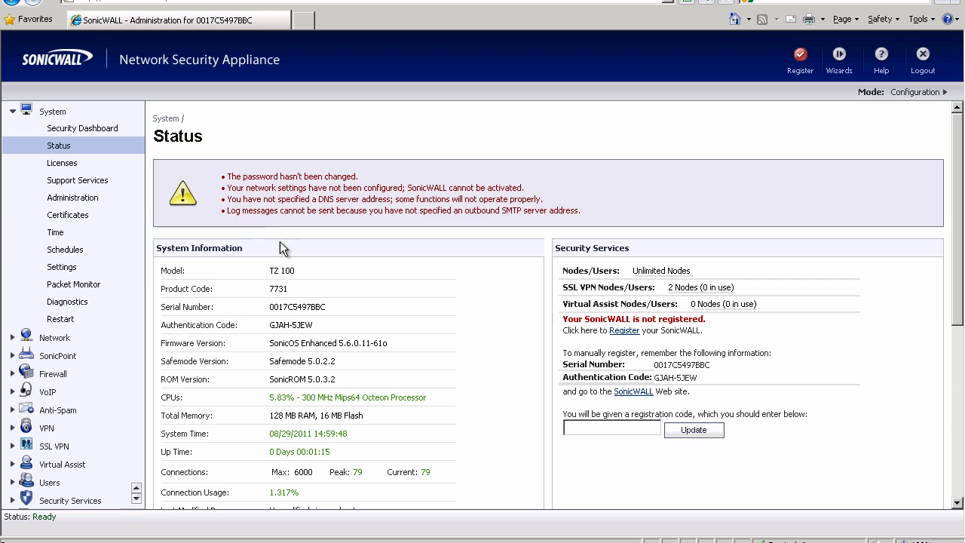
scroll(283, 229, "down", 1)
scroll(284, 228, "up", 1)
scroll(327, 233, "down", 2)
scroll(326, 238, "up", 1)
scroll(316, 235, "down", 1)
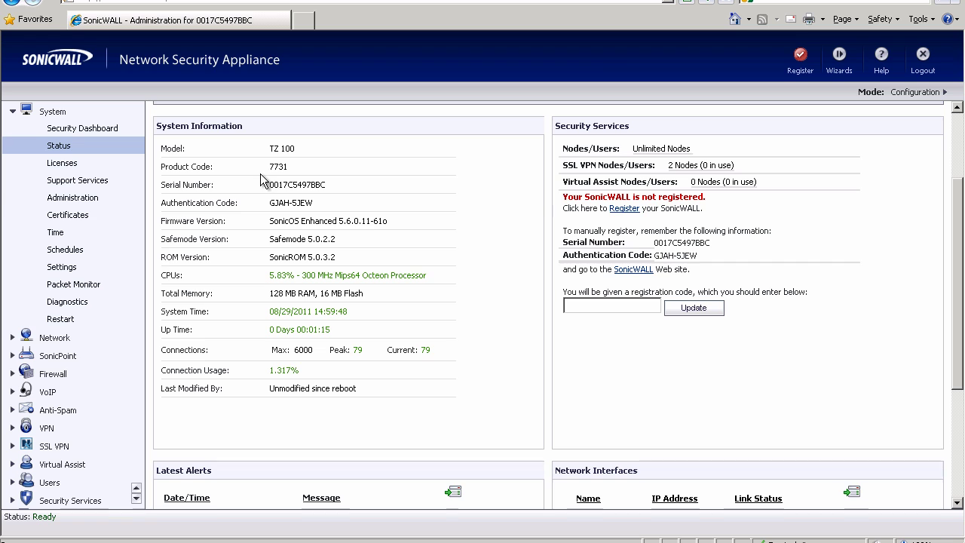
Step: Apply Eastern Time (US & Canada) GMT-5:00 on System > Time and begin adding an NTP server
left_click(59, 234)
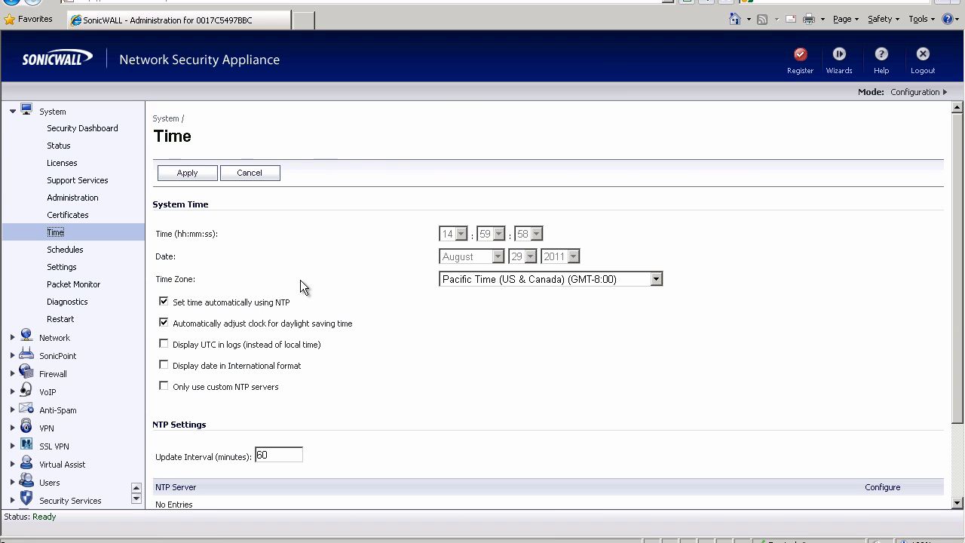
left_click(533, 282)
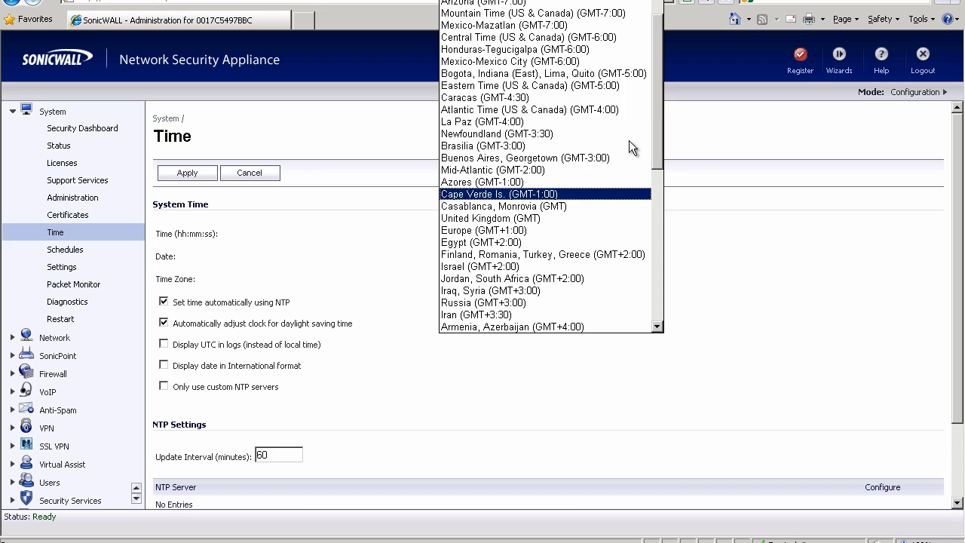
left_click_drag(655, 108, 653, 94)
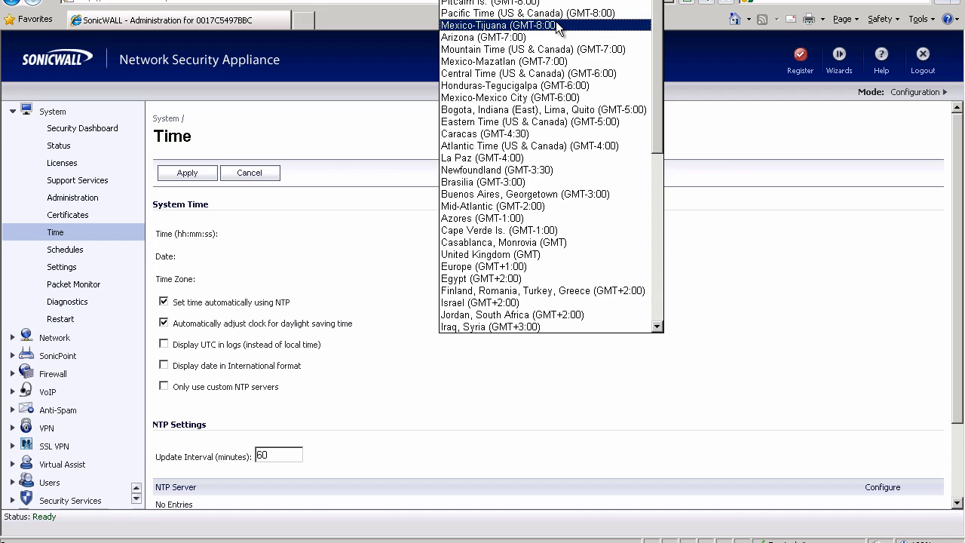
left_click(538, 126)
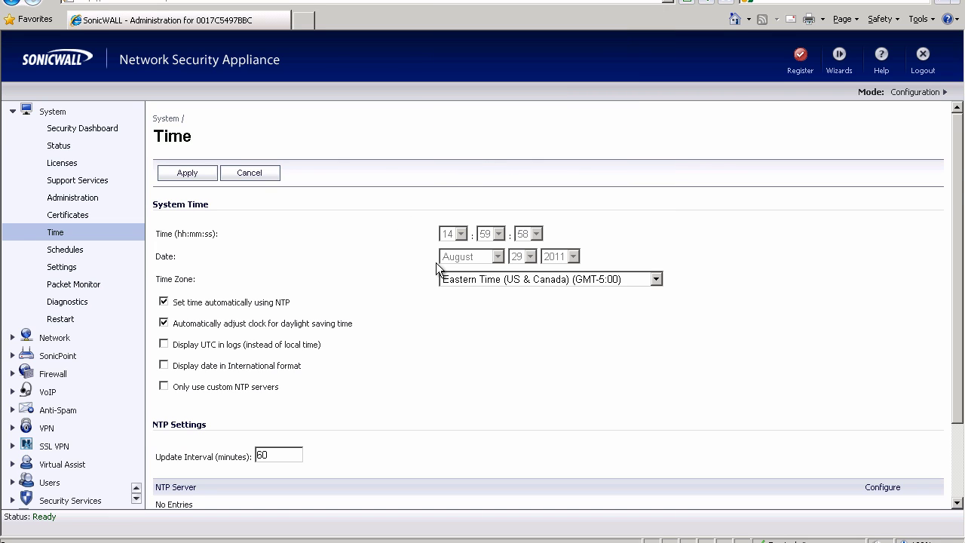
scroll(959, 194, "down", 2)
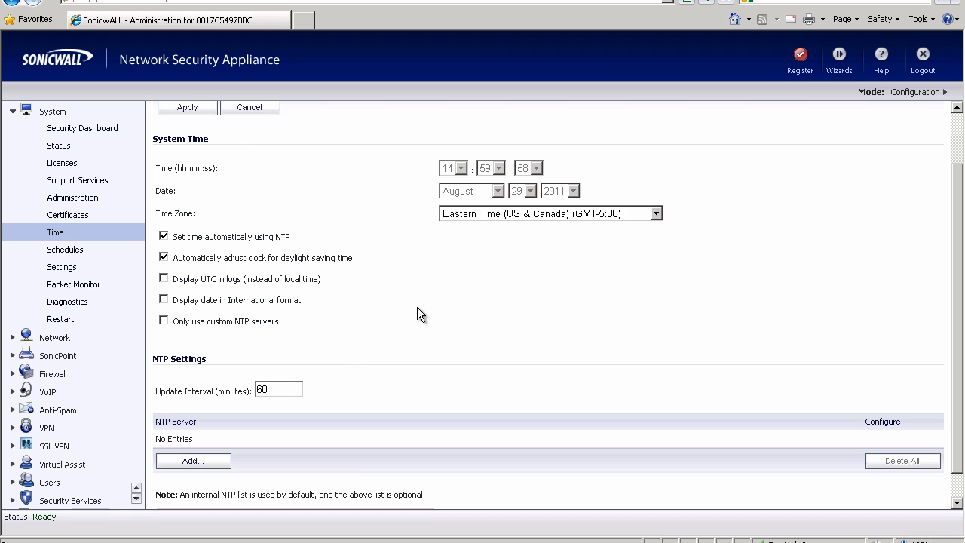
left_click(187, 108)
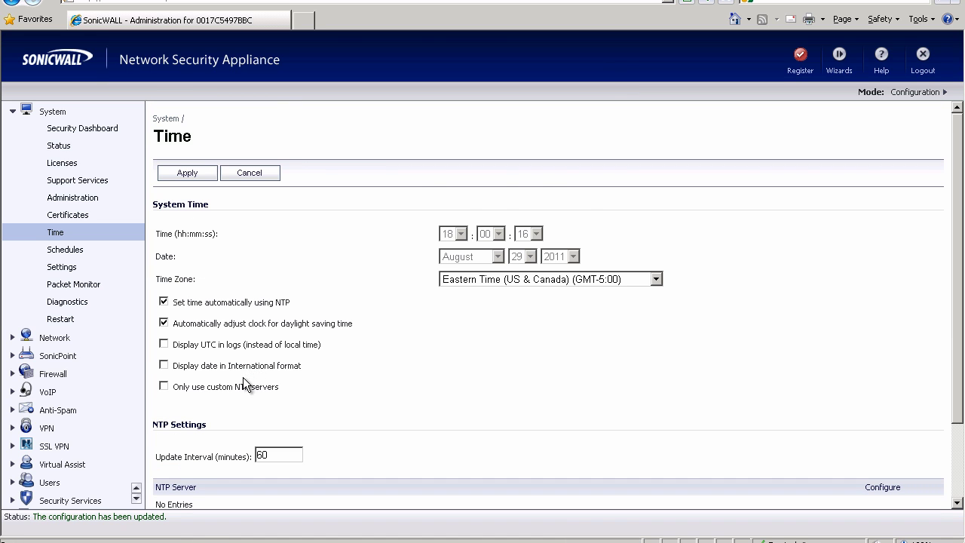
scroll(239, 384, "down", 2)
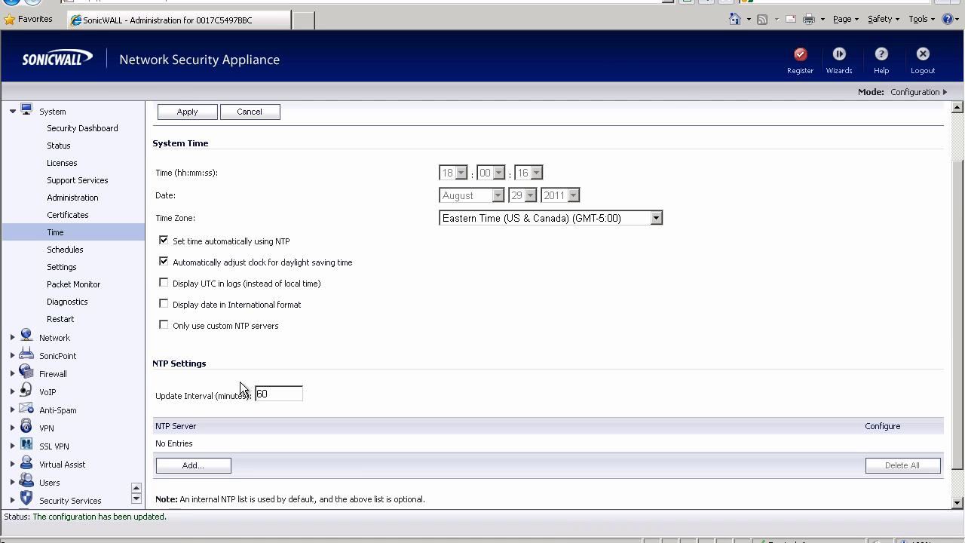
left_click(191, 467)
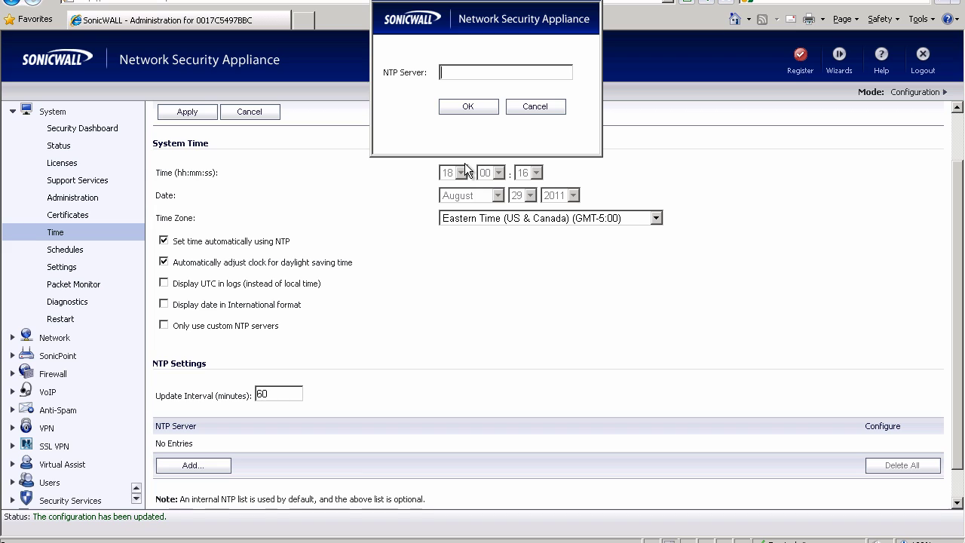
Step: Add us.pool.ntp.org as an NTP server and apply the time settings
type("us.pool.ntp.org")
left_click_drag(455, 73, 528, 74)
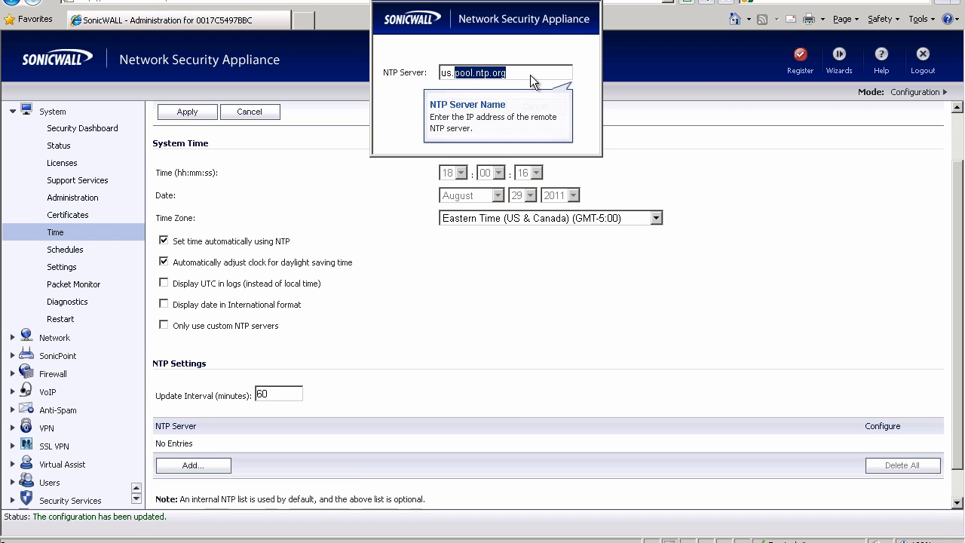
left_click(441, 75)
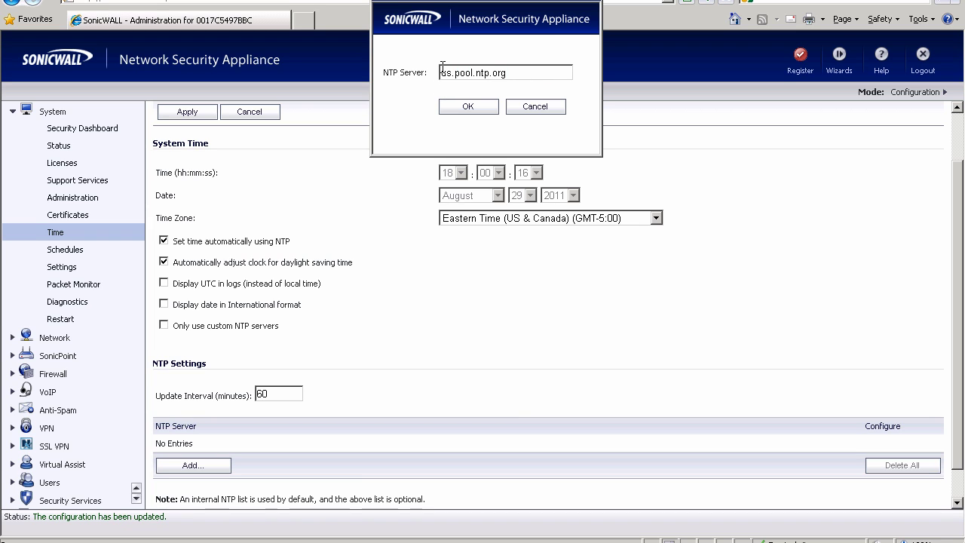
left_click(458, 112)
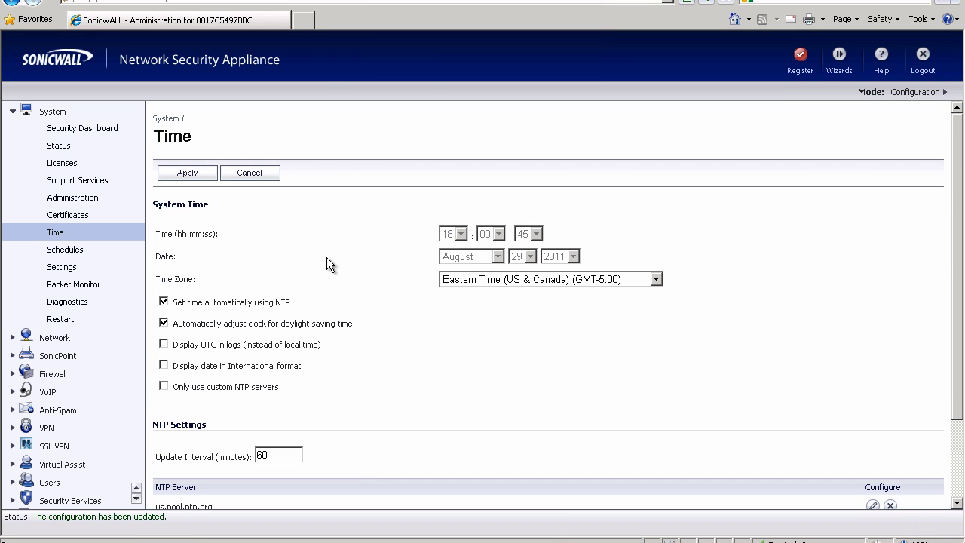
left_click(189, 173)
scroll(237, 283, "down", 1)
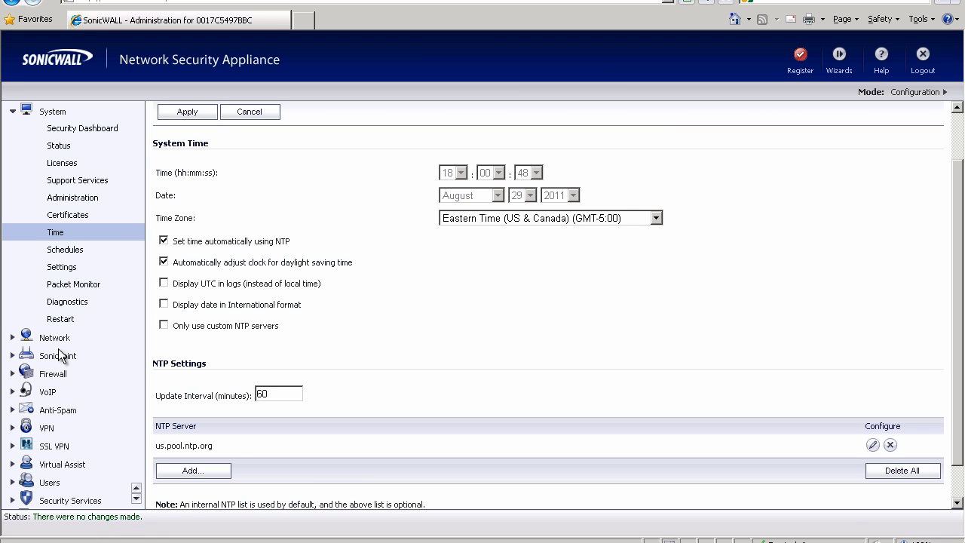
Step: In Firewall > Advanced, enable stealth mode, IP ID randomization, TTL decrement, and ICMP Time-Exceeded suppression
left_click(53, 374)
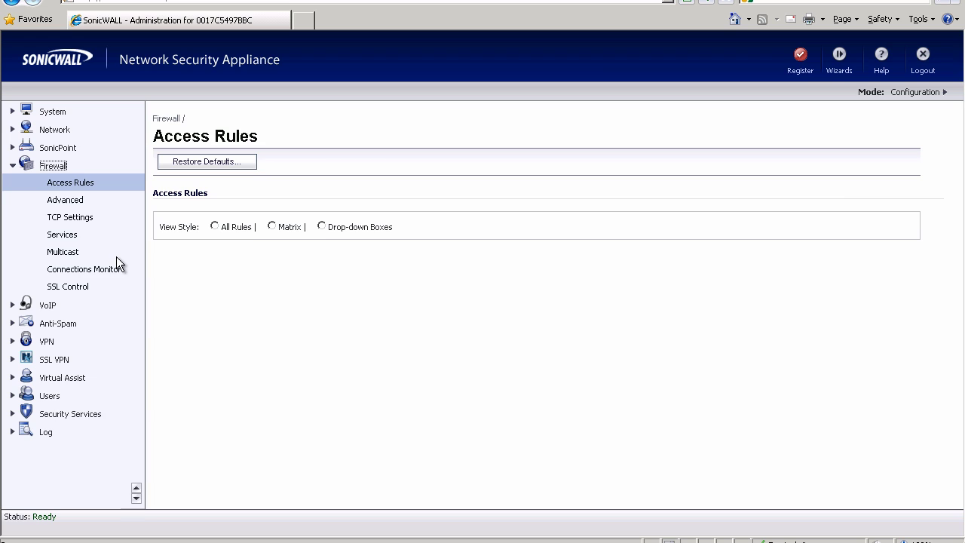
left_click(65, 201)
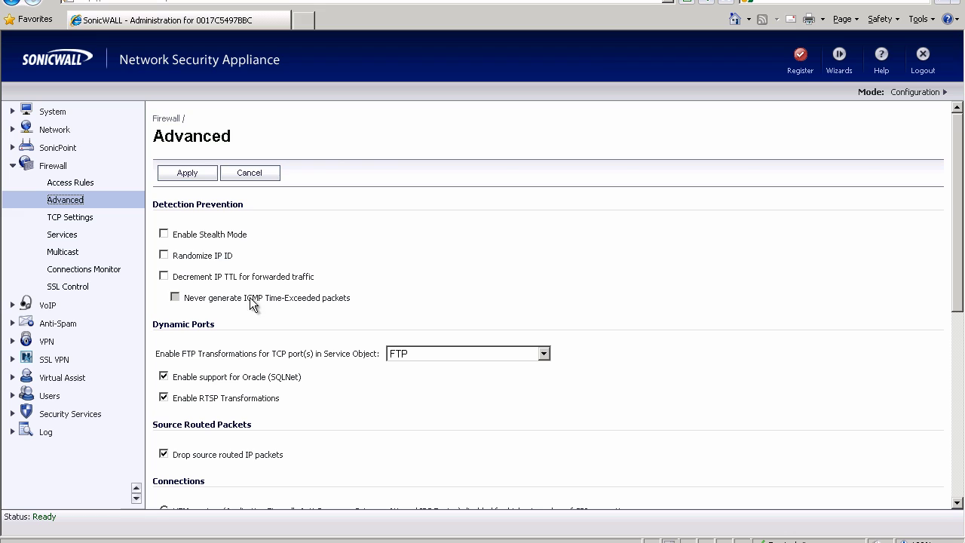
left_click(164, 234)
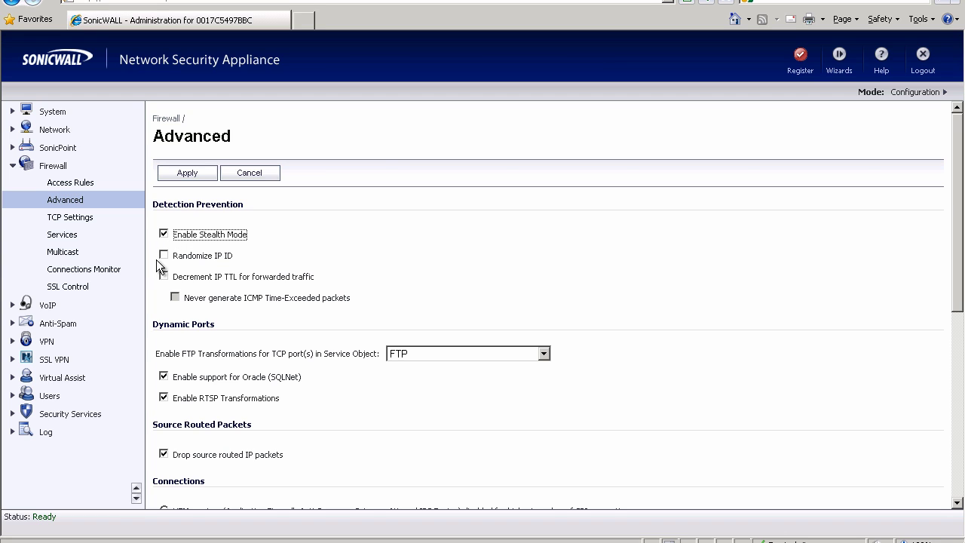
left_click(164, 256)
left_click(162, 276)
left_click(174, 298)
left_click(541, 271)
mouse_move(202, 299)
left_click(189, 174)
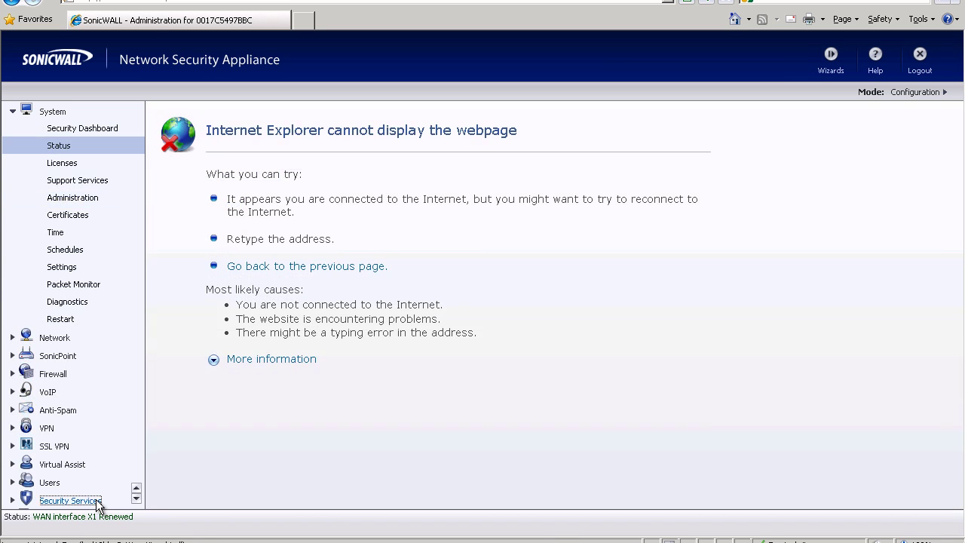
Step: Tick Enable Gateway Anti-Virus under Security Services > Gateway Anti-Virus and apply it
left_click(64, 499)
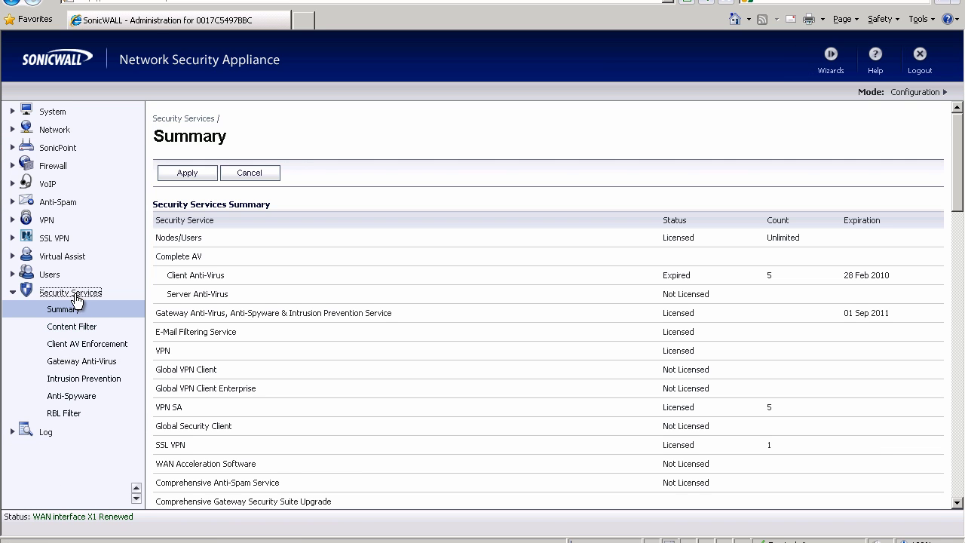
left_click(88, 366)
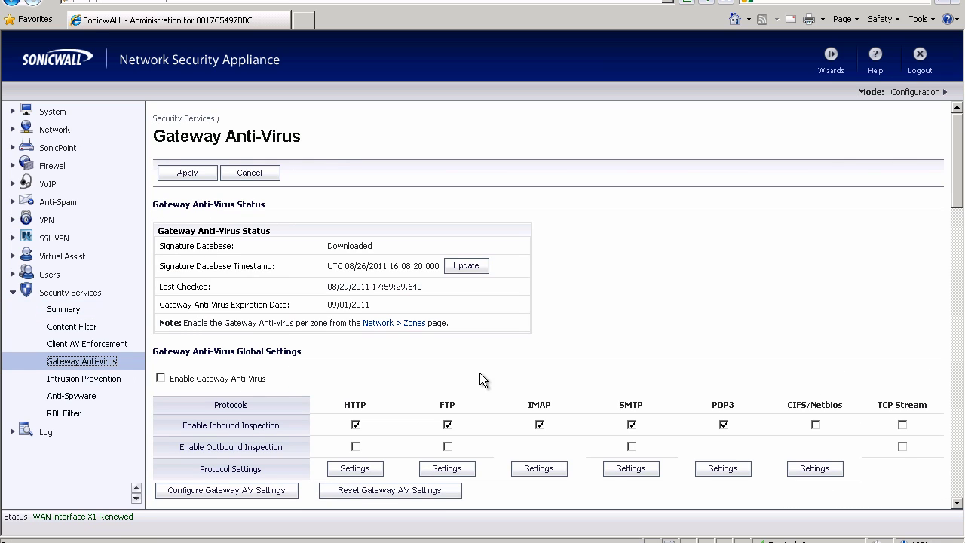
scroll(606, 315, "down", 2)
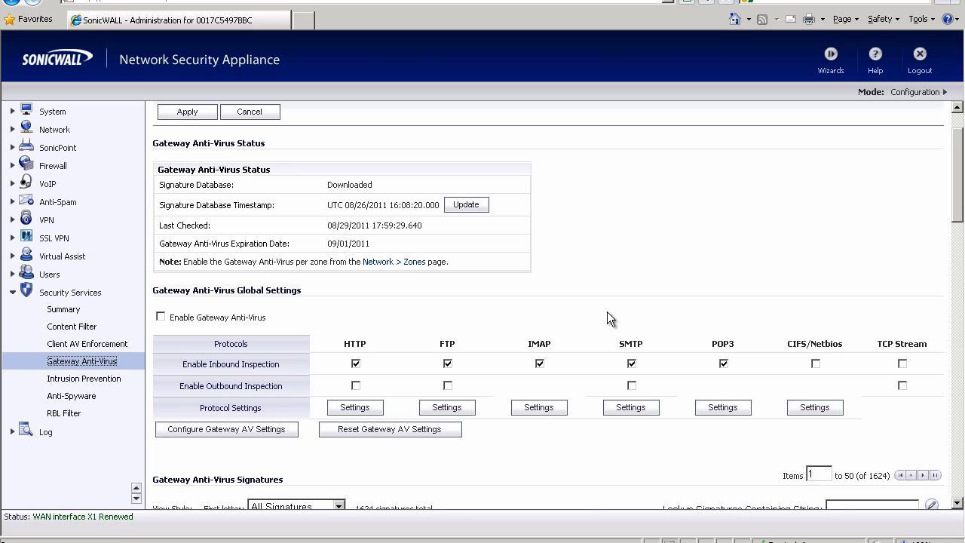
left_click(161, 317)
left_click(187, 112)
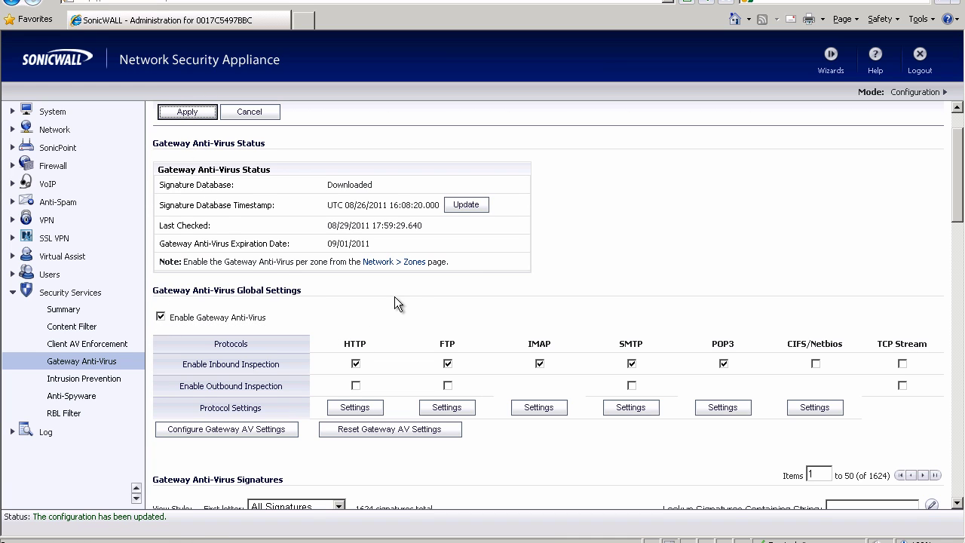
scroll(521, 287, "down", 1)
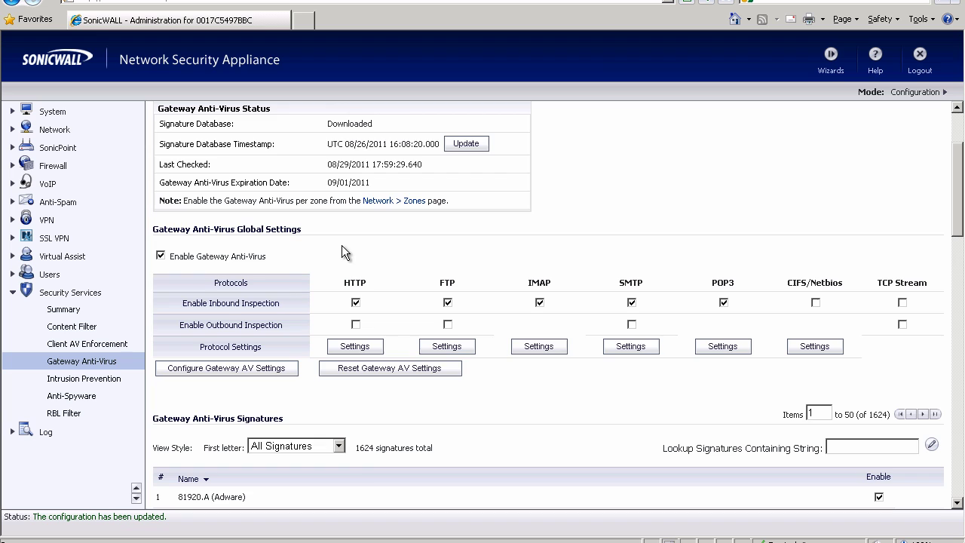
scroll(297, 255, "up", 2)
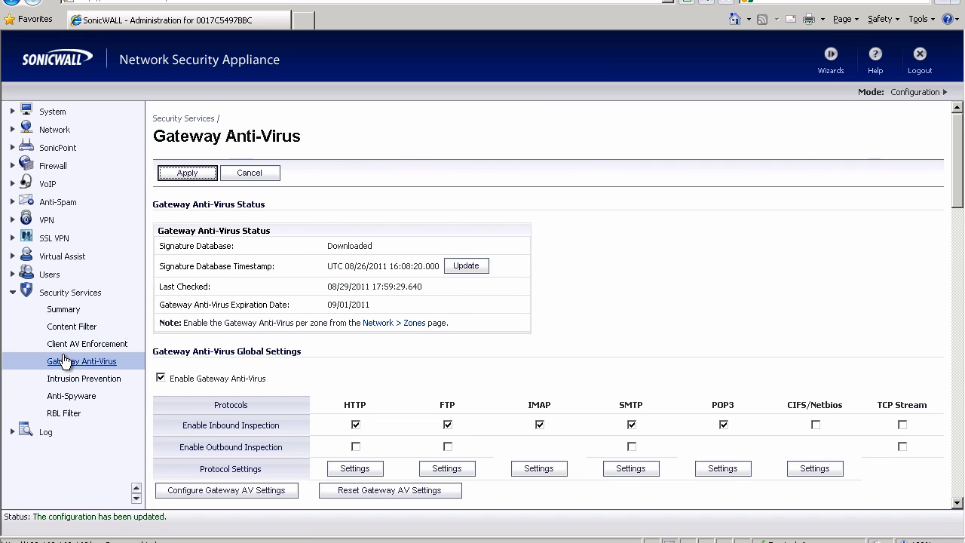
Step: Enable Anti-Spyware with Prevent All and Detect All for high, medium and low danger levels
left_click(68, 395)
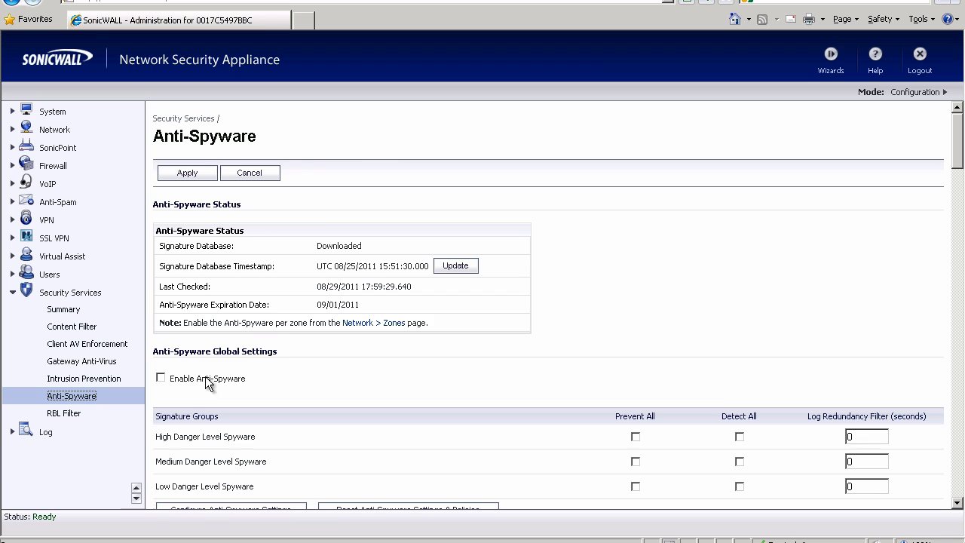
left_click(161, 377)
scroll(482, 411, "down", 2)
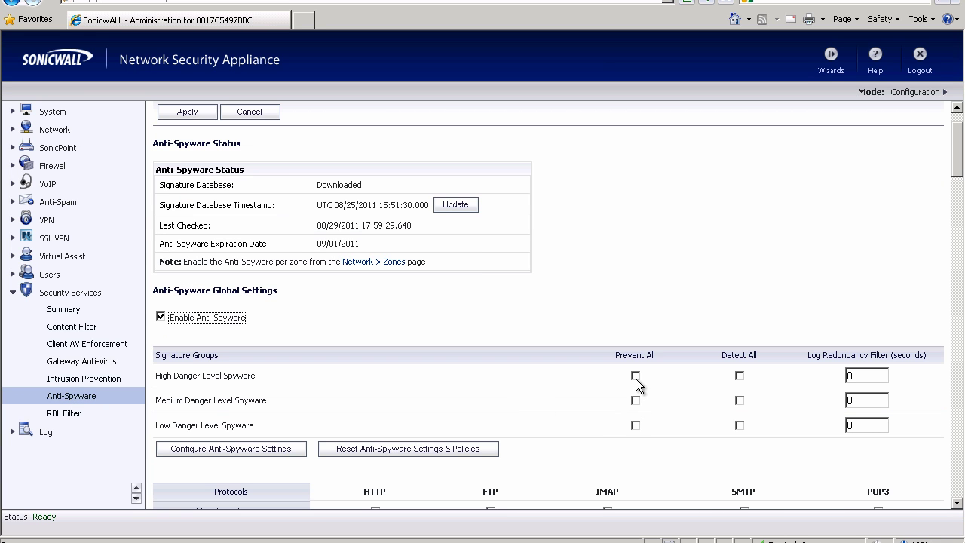
left_click(635, 377)
left_click(634, 401)
left_click(740, 376)
left_click(739, 400)
left_click(739, 425)
Step: Apply the Anti-Spyware settings and review the rest of the settings page
left_click(187, 113)
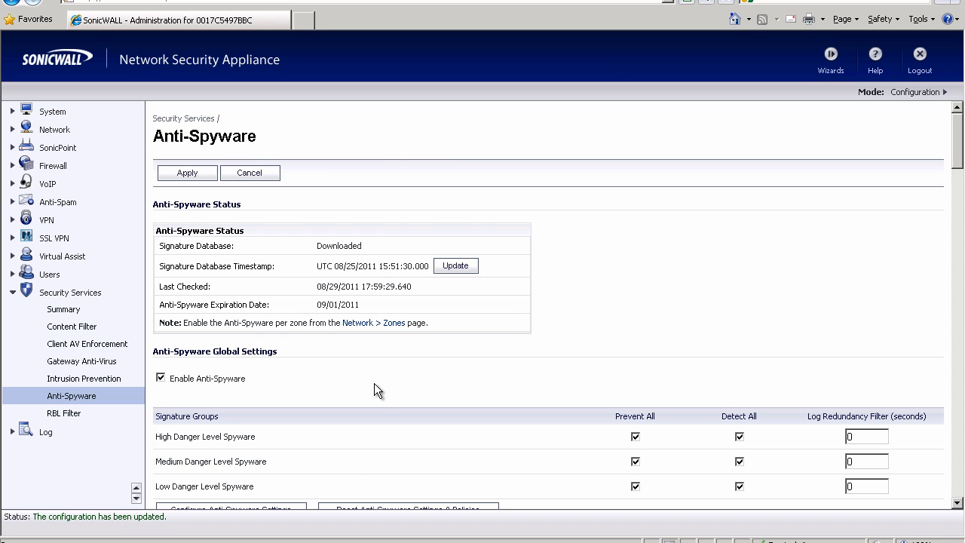
scroll(391, 374, "down", 1)
scroll(394, 372, "down", 1)
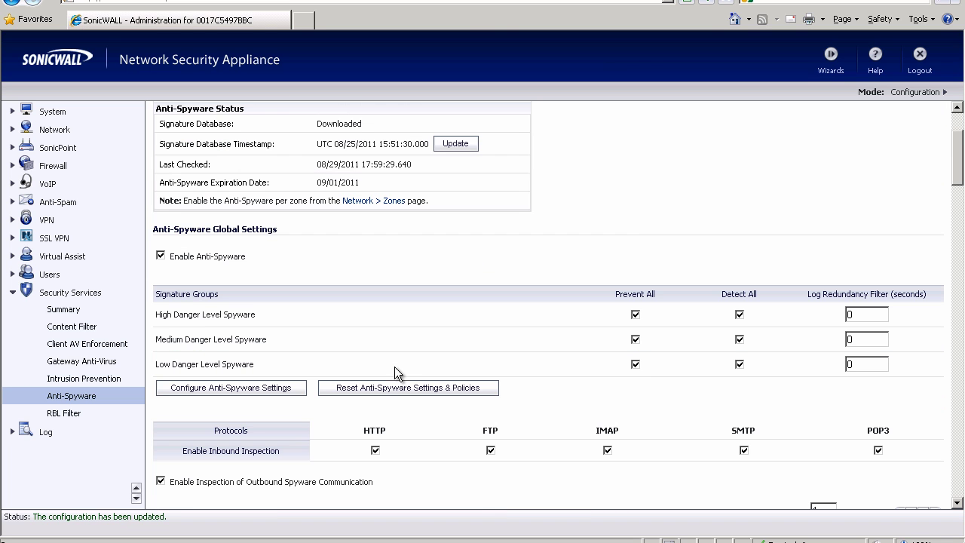
scroll(392, 357, "down", 1)
scroll(391, 351, "down", 1)
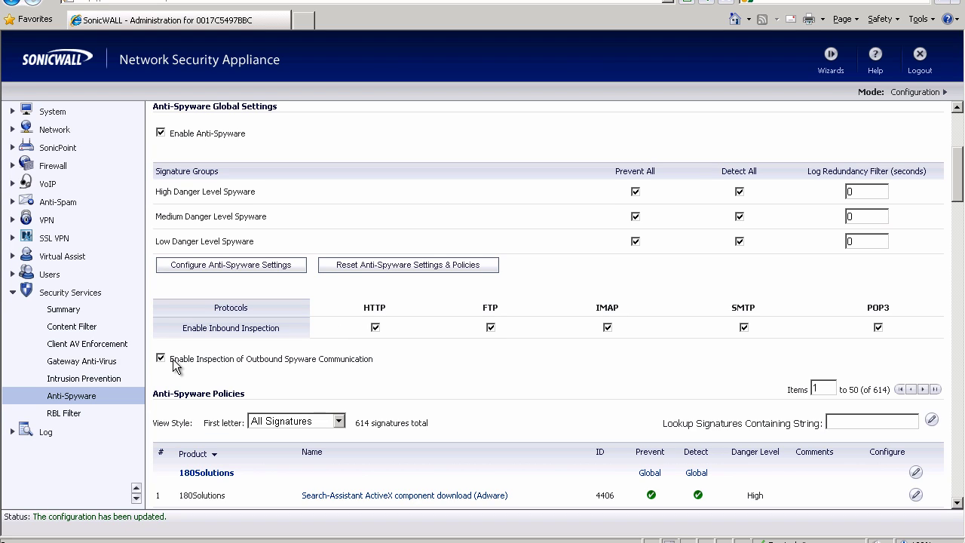
left_click_drag(202, 362, 391, 364)
left_click_drag(449, 363, 471, 367)
Step: Go to Network > Zones to list the LAN, WAN and DMZ zones
left_click(64, 132)
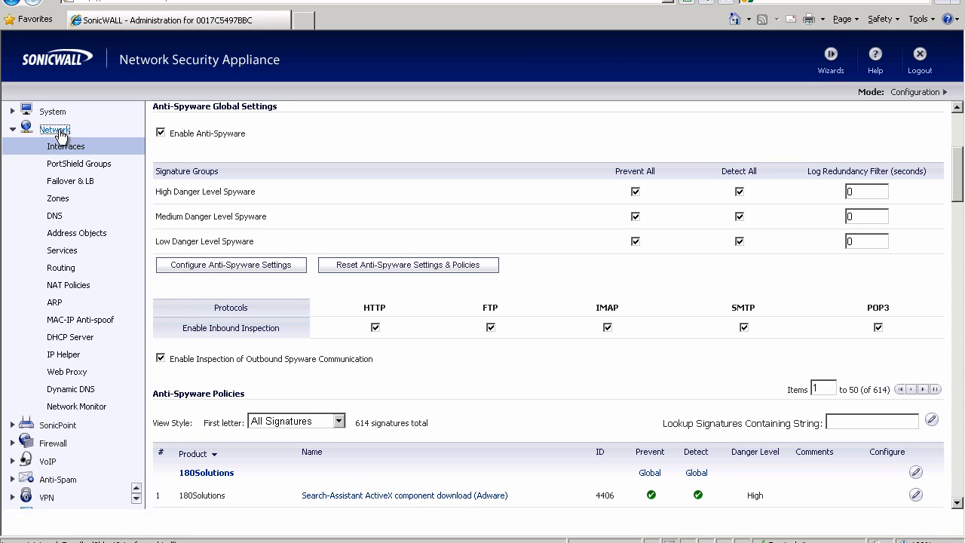
left_click(56, 199)
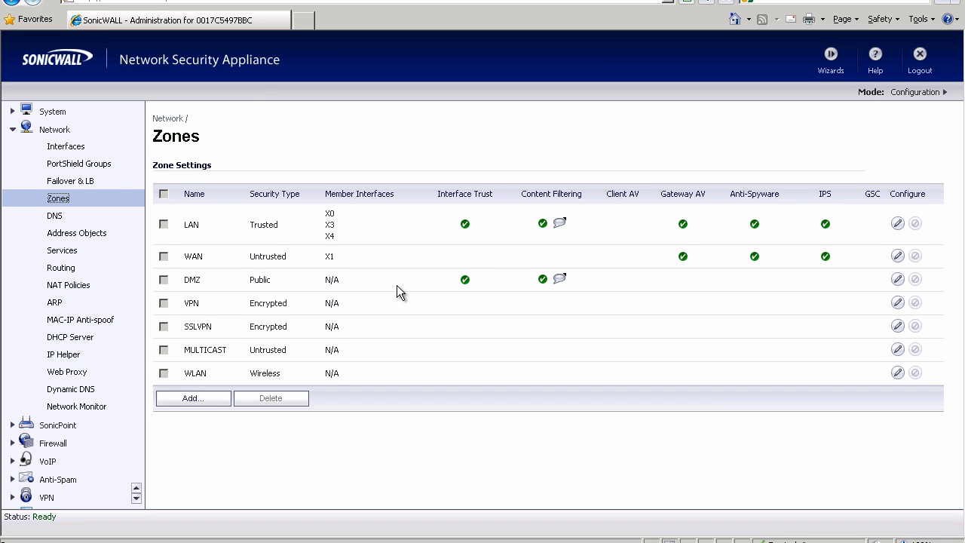
Step: Give the DMZ zone Gateway Anti-Virus, IPS and Anti-Spyware, then refresh the Zones list
left_click(896, 280)
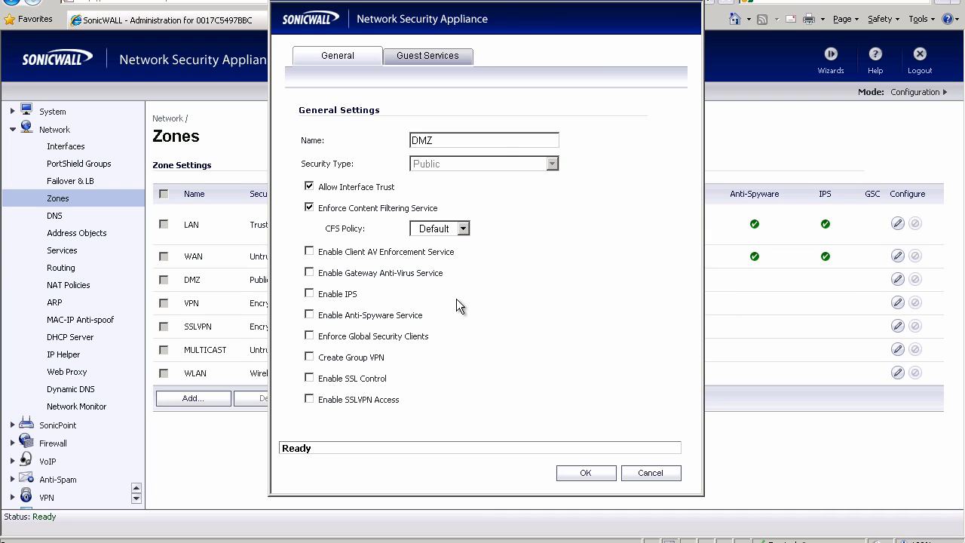
left_click(310, 273)
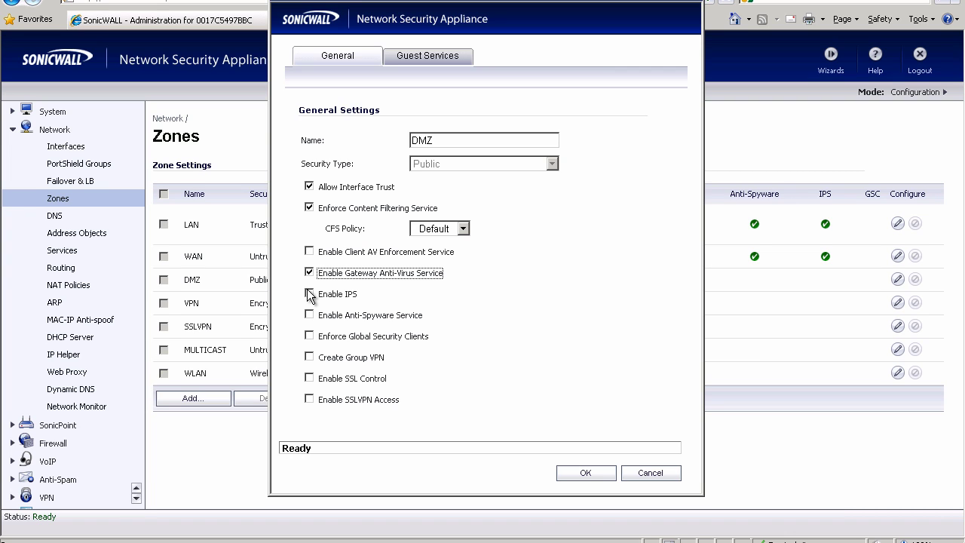
left_click(309, 293)
left_click(309, 314)
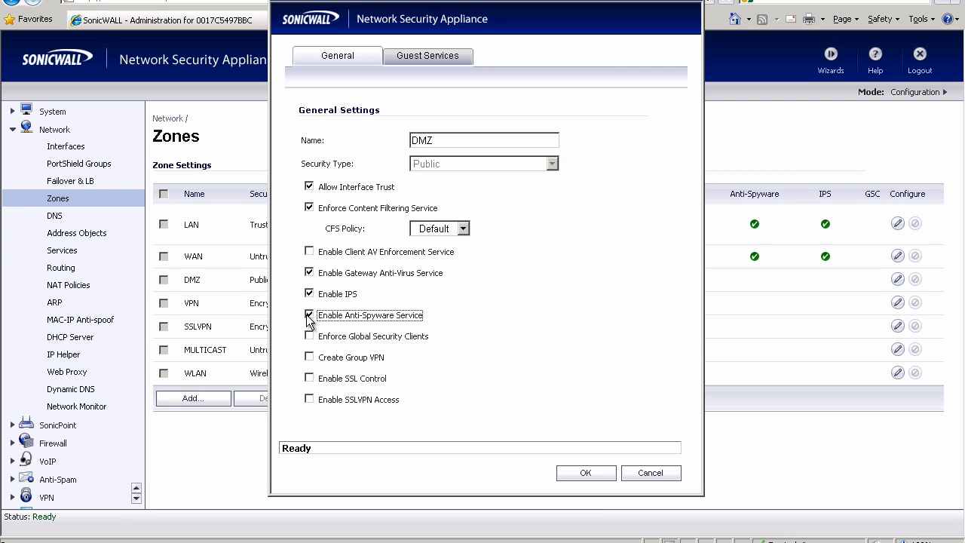
left_click(583, 475)
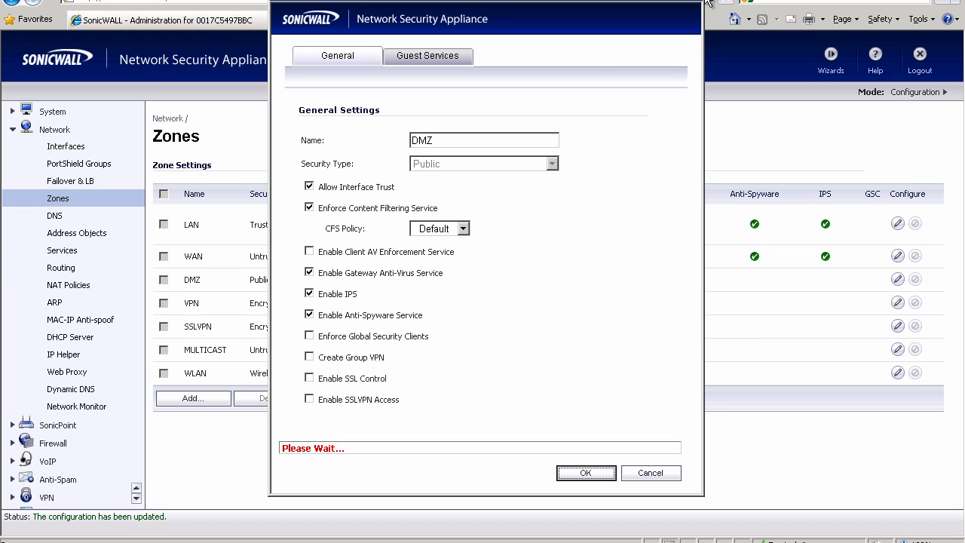
left_click(58, 198)
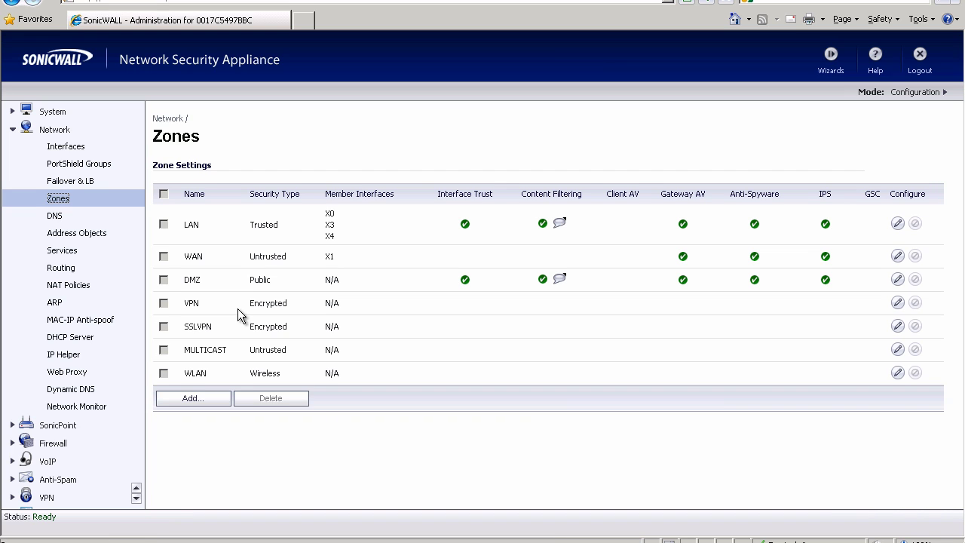